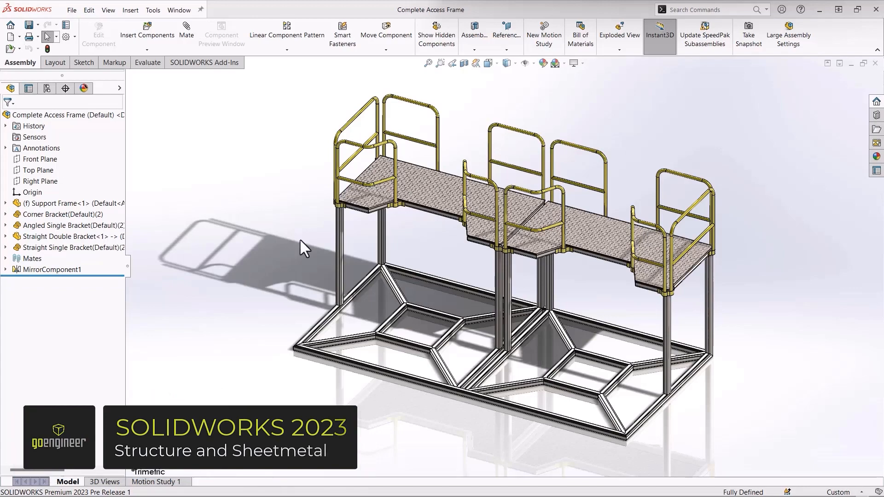
Open the Corner Bracket part from the bracket at the platform's front corner in the assembly.
{"action": "left_click", "coordinate": [440, 63]}
{"action": "left_click_drag", "start_coordinate": [591, 230], "coordinate": [689, 306]}
{"action": "key", "text": "Escape"}
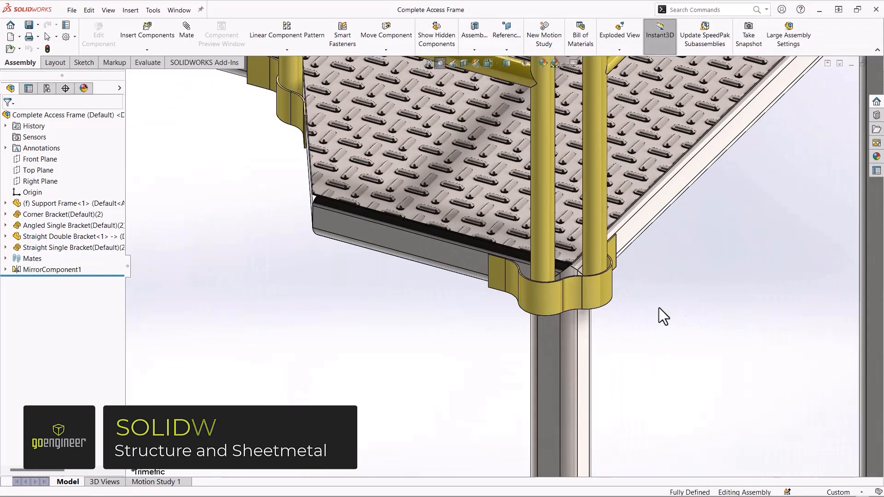
{"action": "right_click", "coordinate": [595, 290]}
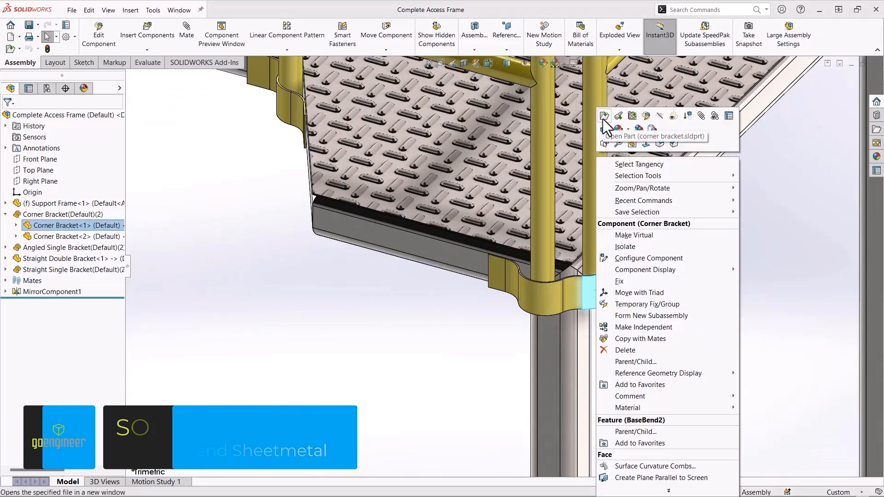
{"action": "left_click", "coordinate": [604, 143]}
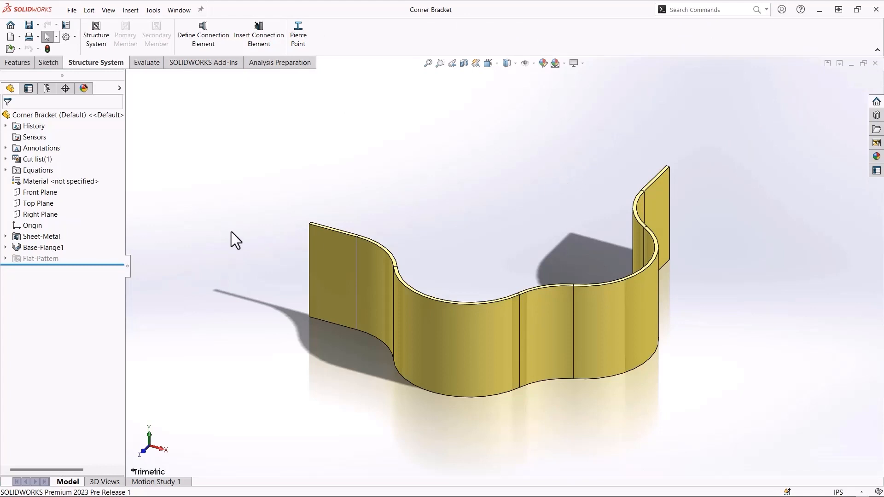
Open the sketch of Base-Flange1 to review the bracket profile from the top, and leave the sketch.
{"action": "left_click", "coordinate": [5, 247]}
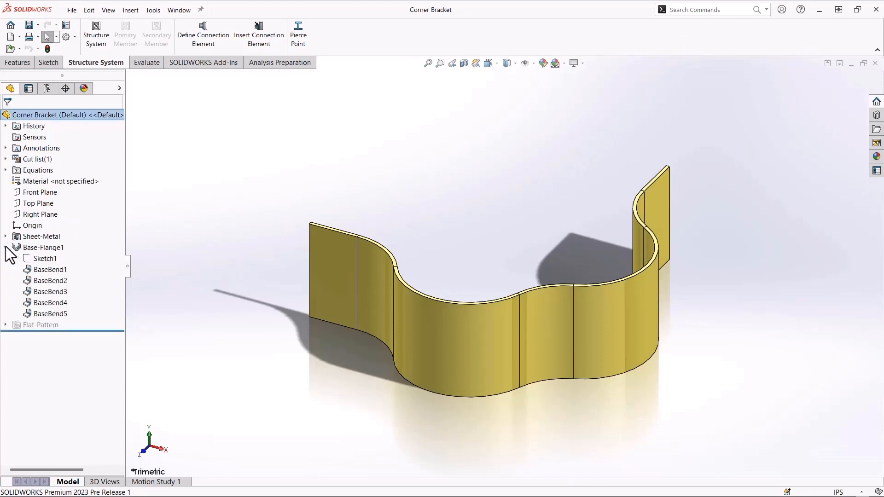
{"action": "right_click", "coordinate": [38, 259]}
{"action": "left_click", "coordinate": [48, 239]}
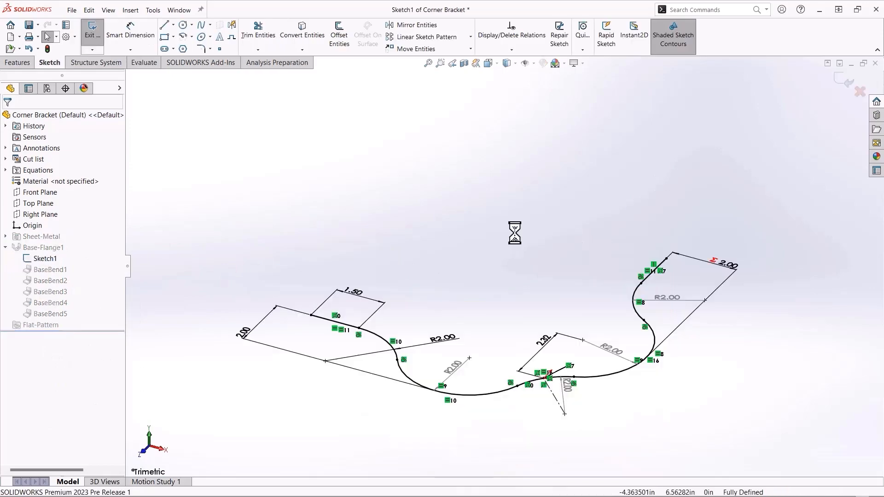
{"action": "key", "text": "s"}
{"action": "left_click", "coordinate": [658, 265]}
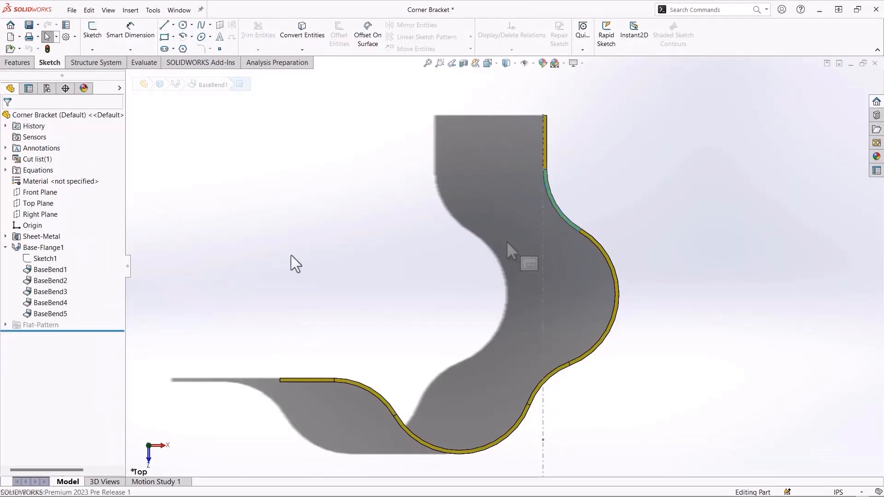
Edit Base-Flange1 so its sheet metal thickness is applied symmetrically about the sketch profile.
{"action": "right_click", "coordinate": [59, 247]}
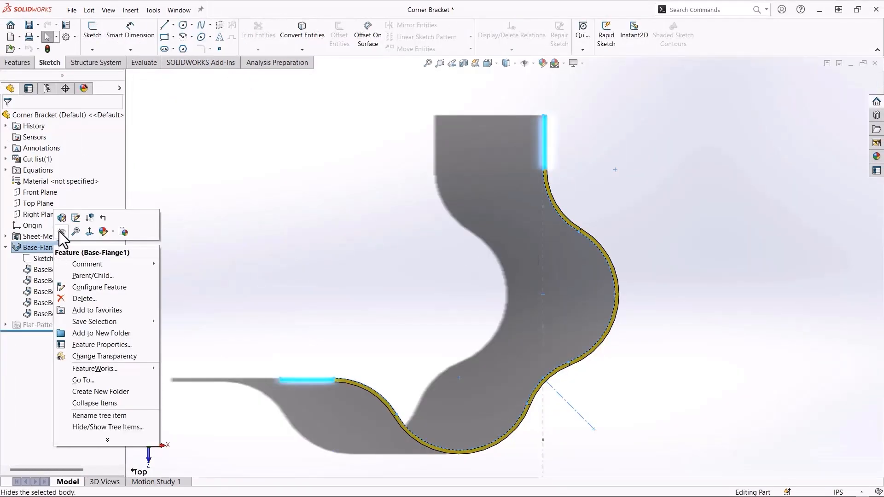
{"action": "left_click", "coordinate": [58, 223]}
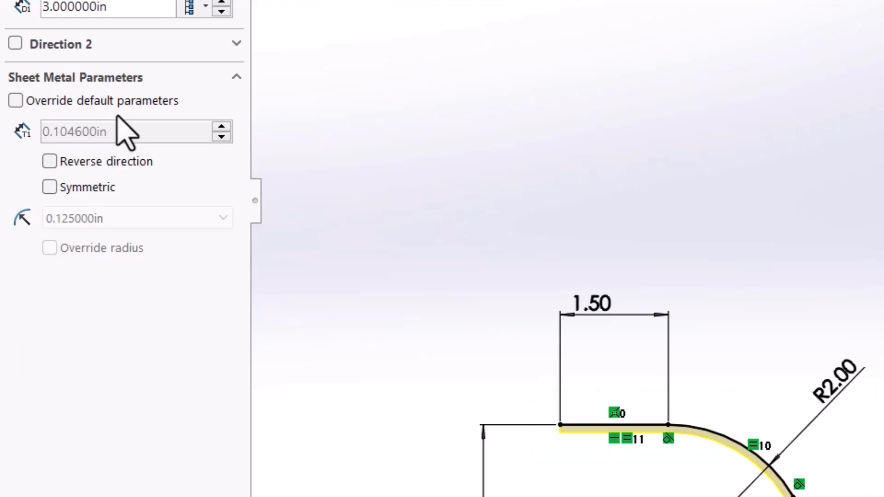
{"action": "left_click", "coordinate": [50, 187]}
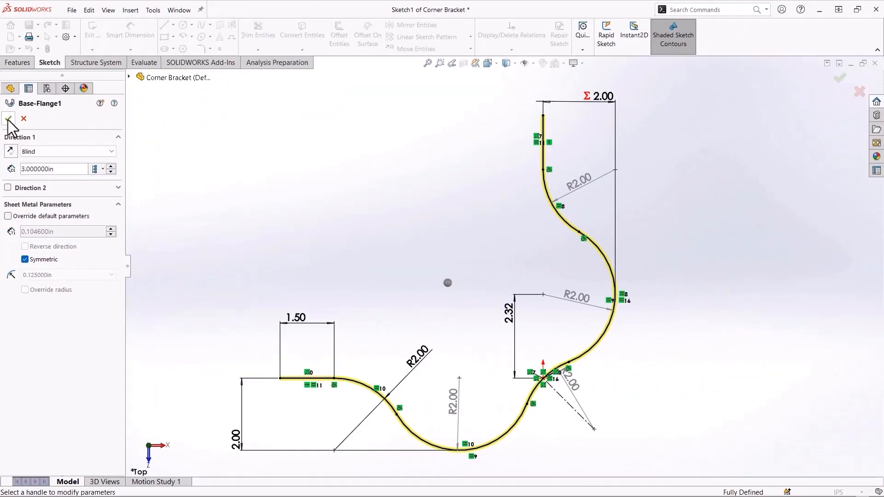
{"action": "left_click", "coordinate": [8, 119]}
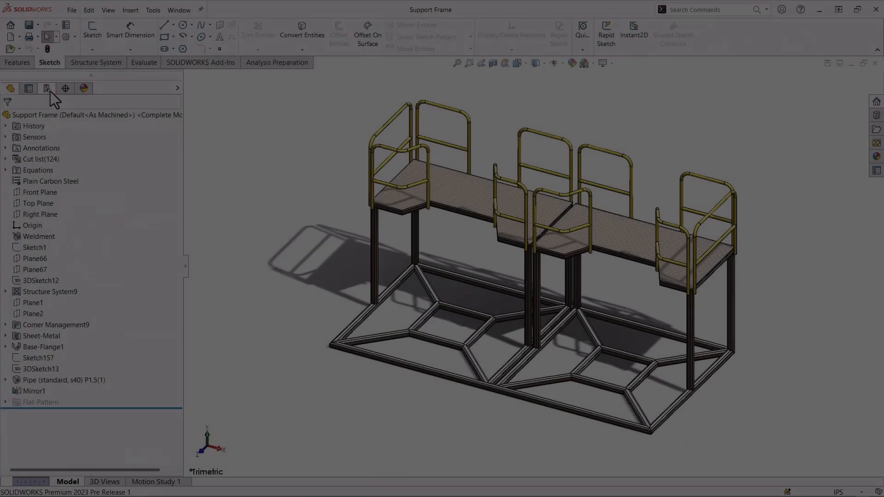
Activate the No Handrail display state of the Support Frame and view the deck plate face-on.
{"action": "left_click", "coordinate": [48, 89]}
{"action": "double_click", "coordinate": [54, 453]}
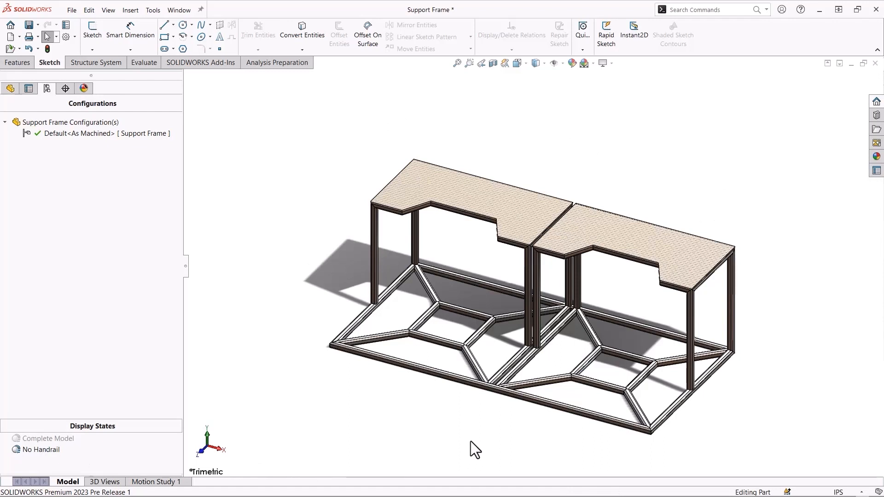
{"action": "left_click", "coordinate": [645, 239]}
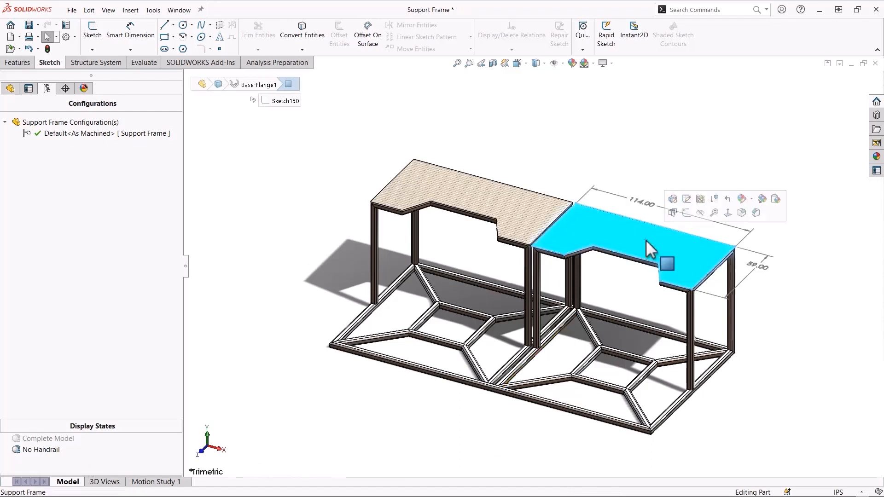
{"action": "left_click", "coordinate": [728, 213]}
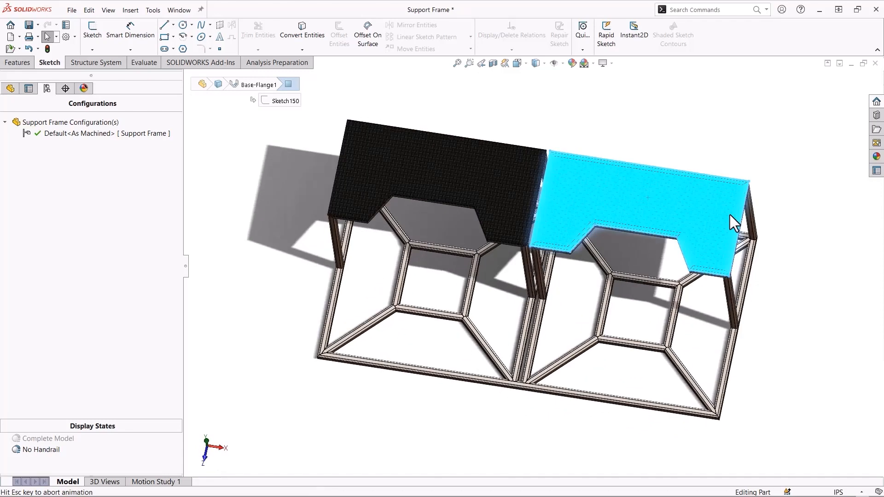
{"action": "left_click", "coordinate": [695, 98]}
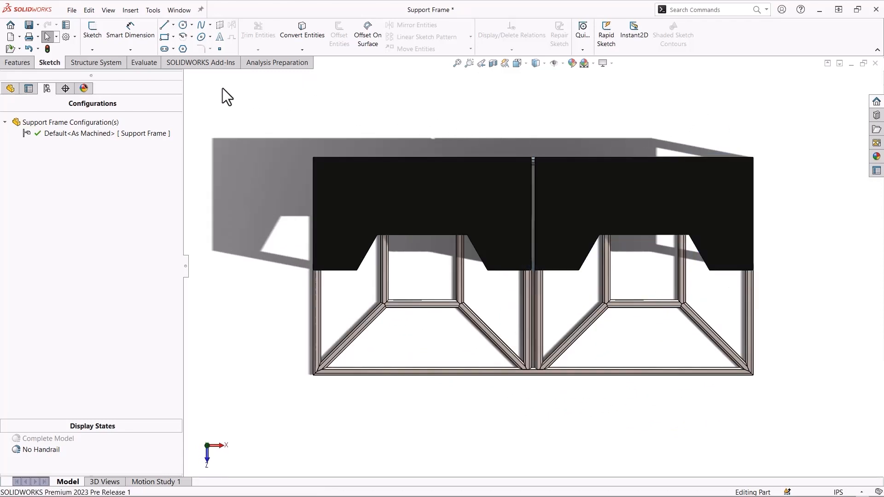
Show the dimensions of Sketch1 and increase the 110 in horizontal width of the frame bay.
{"action": "left_click", "coordinate": [10, 88]}
{"action": "left_click", "coordinate": [40, 249]}
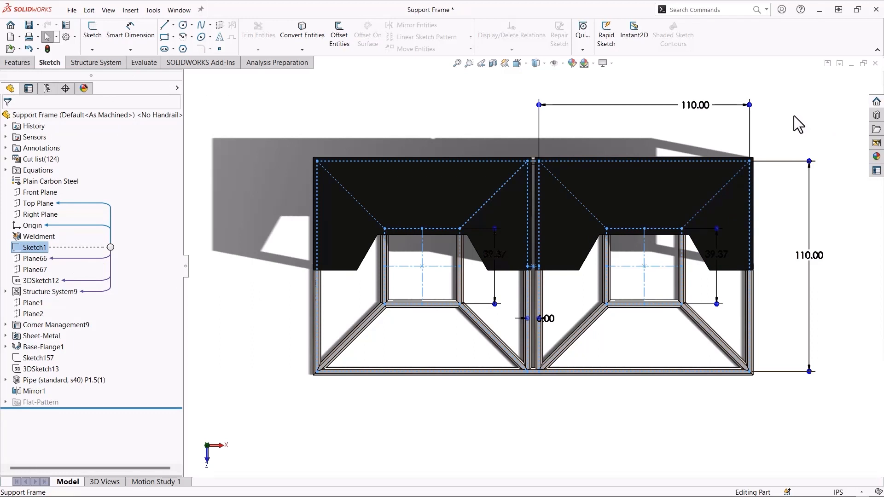
{"action": "left_click_drag", "start_coordinate": [750, 106], "coordinate": [764, 89]}
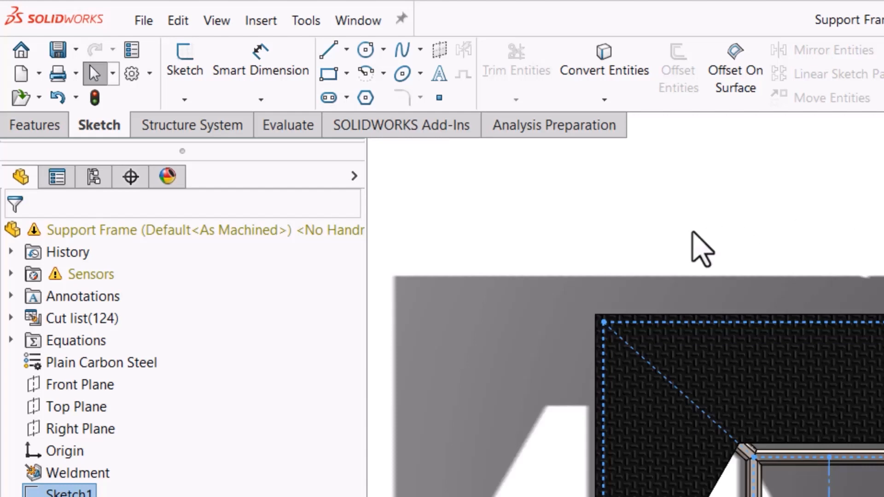
Check the sheet metal bounding box length sensor and set the bay's horizontal width in Sketch1 to 116 in.
{"action": "left_click", "coordinate": [11, 274]}
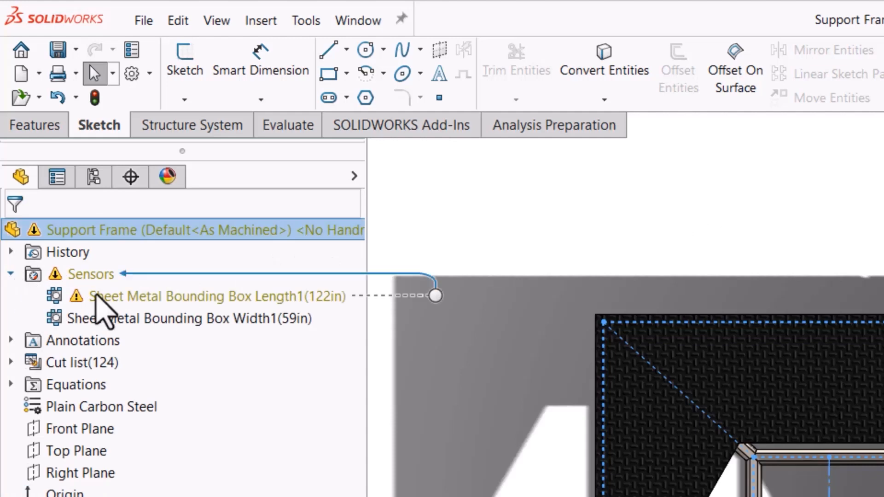
{"action": "mouse_move", "coordinate": [121, 299]}
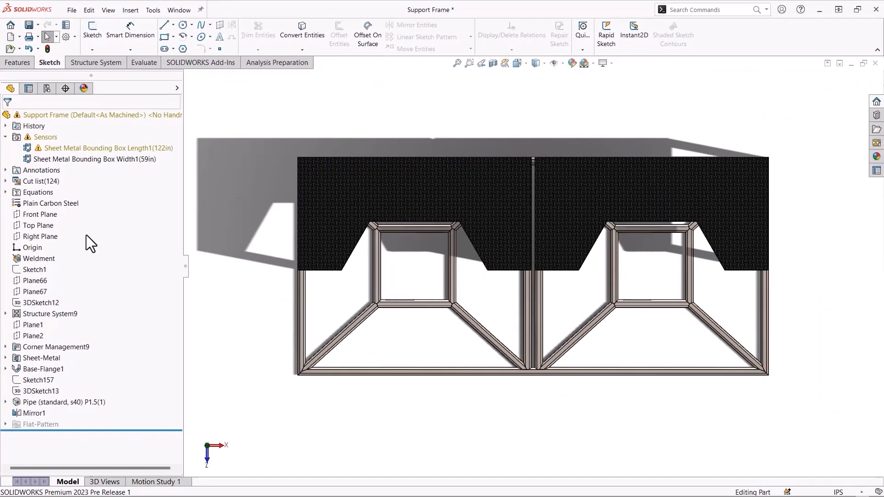
{"action": "left_click", "coordinate": [35, 270]}
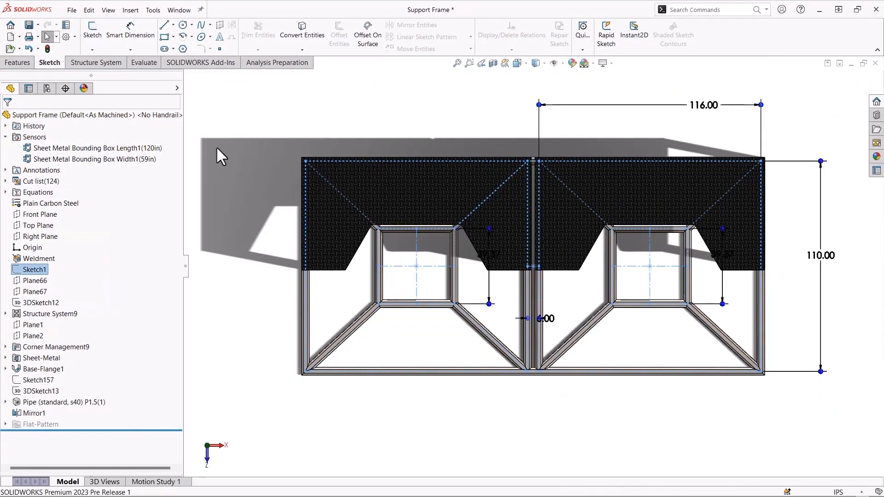
Review the cut-list properties of the Sheet<1> deck plate down to the sheet metal gauge and close them.
{"action": "double_click", "coordinate": [54, 150]}
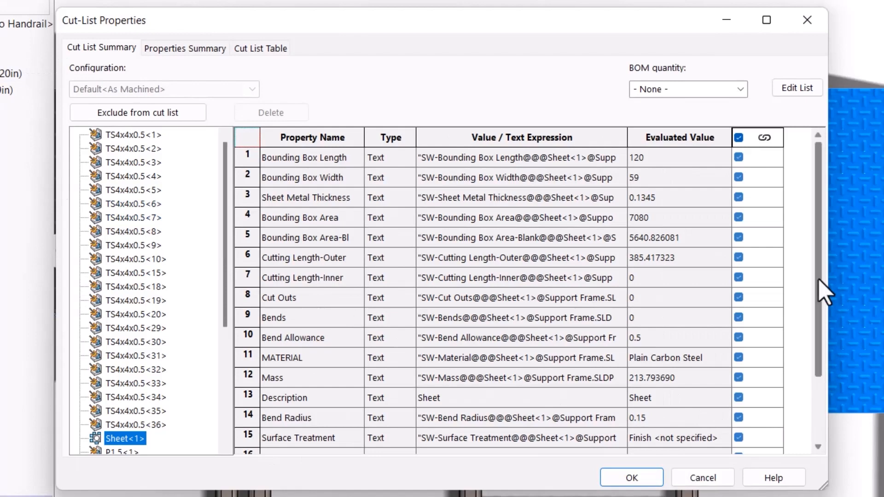
{"action": "left_click_drag", "start_coordinate": [818, 280], "coordinate": [810, 355]}
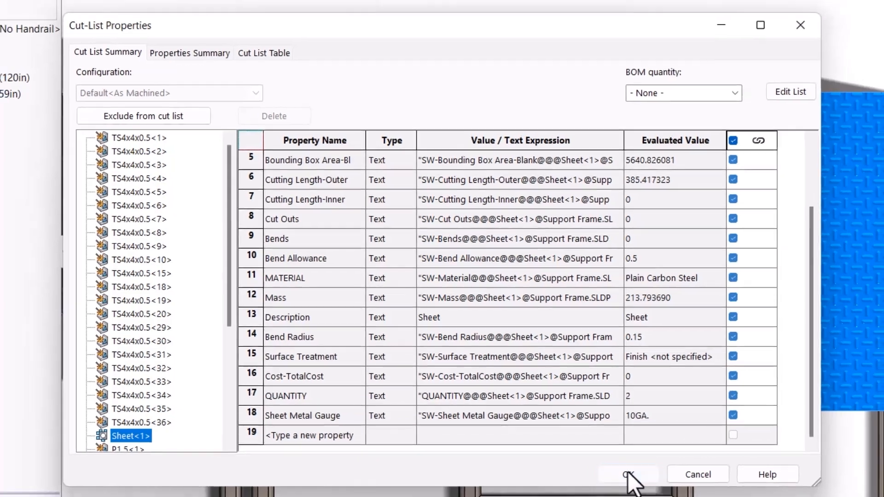
{"action": "left_click", "coordinate": [632, 478]}
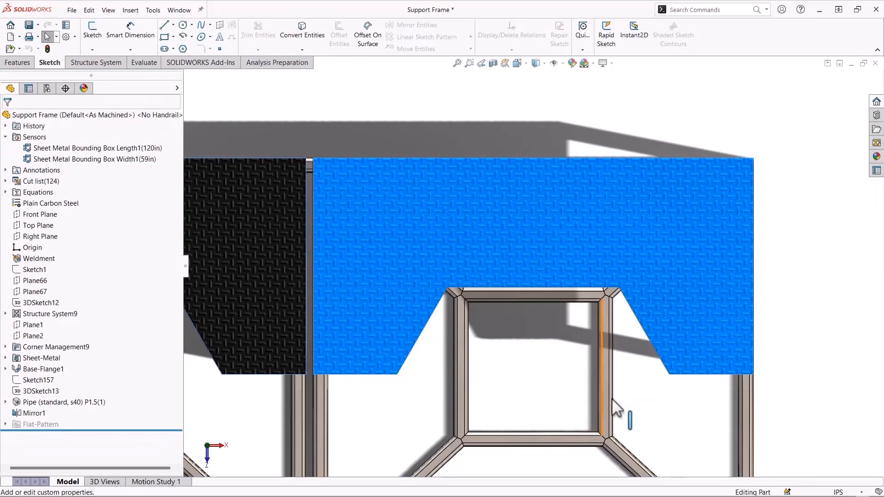
Hide the deck plate body to expose the frame members meeting at the platform's front corner.
{"action": "left_click", "coordinate": [671, 435]}
{"action": "middle_click_drag", "start_coordinate": [649, 430], "coordinate": [650, 333]}
{"action": "scroll", "coordinate": [744, 184], "scroll_direction": "down", "scroll_amount": 6}
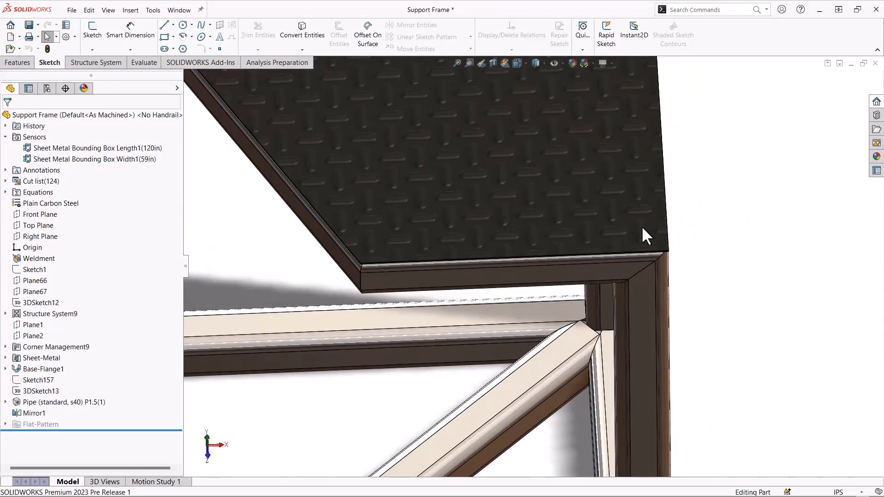
{"action": "left_click", "coordinate": [578, 214]}
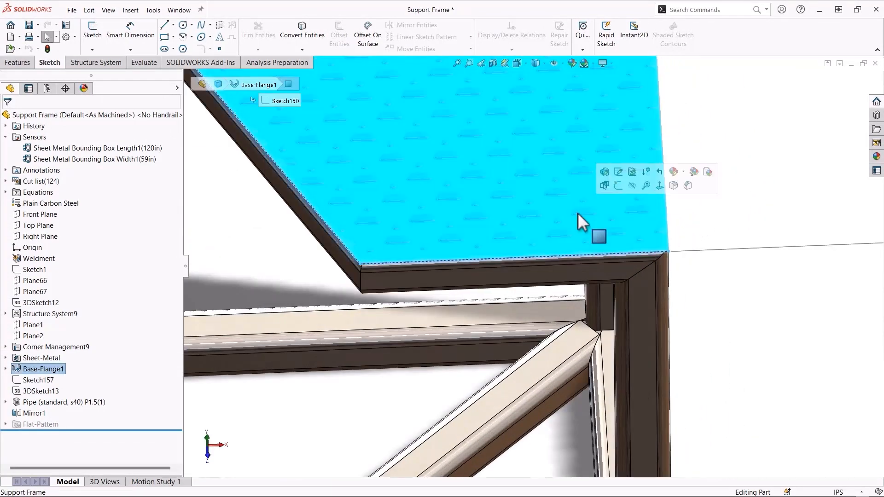
{"action": "key", "text": "Tab"}
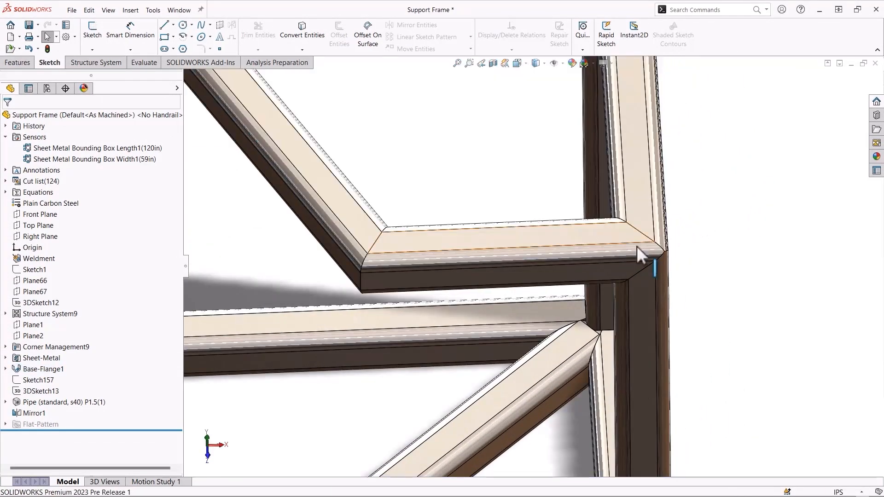
{"action": "middle_click_drag", "start_coordinate": [640, 249], "coordinate": [608, 221]}
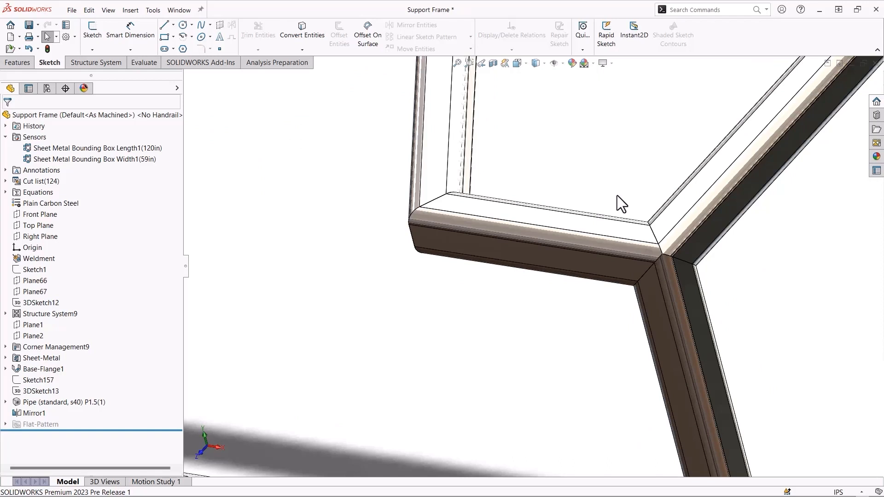
Edit Corner Management9 and group the complex corners that are similar to Corner91.
{"action": "right_click", "coordinate": [66, 348]}
{"action": "left_click", "coordinate": [73, 269]}
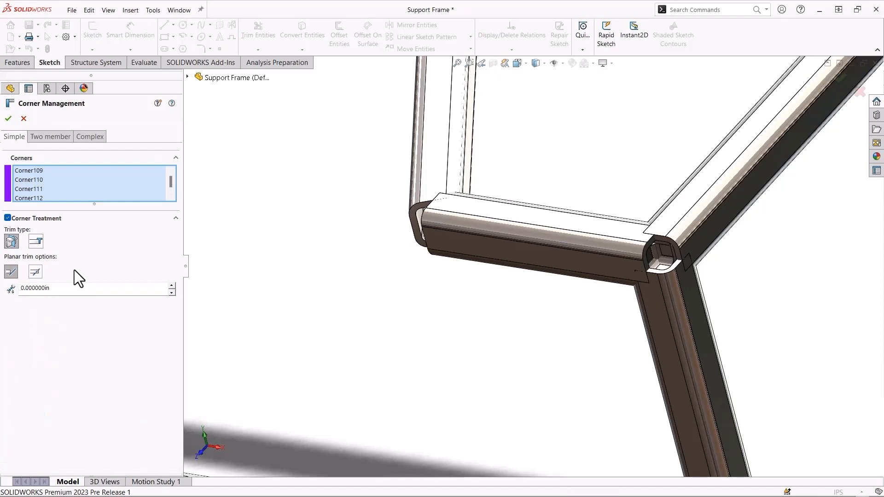
{"action": "left_click", "coordinate": [90, 136]}
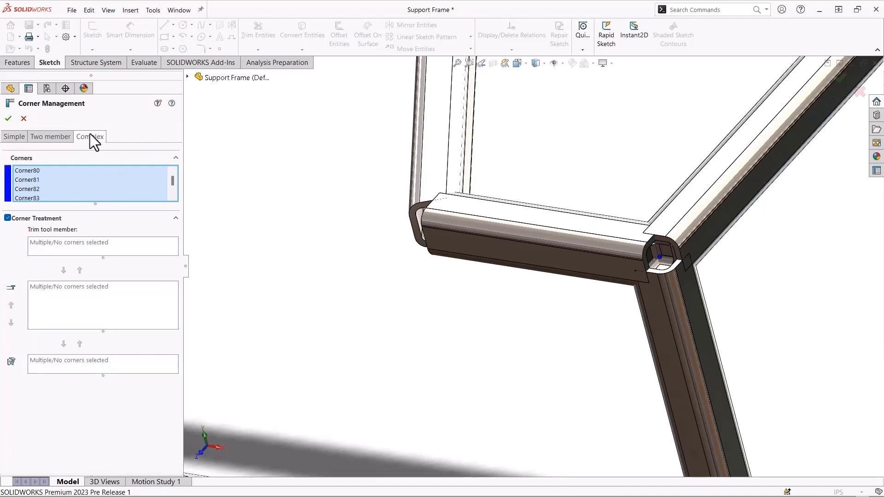
{"action": "left_click", "coordinate": [172, 197]}
{"action": "left_click", "coordinate": [172, 197]}
{"action": "left_click", "coordinate": [171, 198]}
{"action": "left_click", "coordinate": [171, 199]}
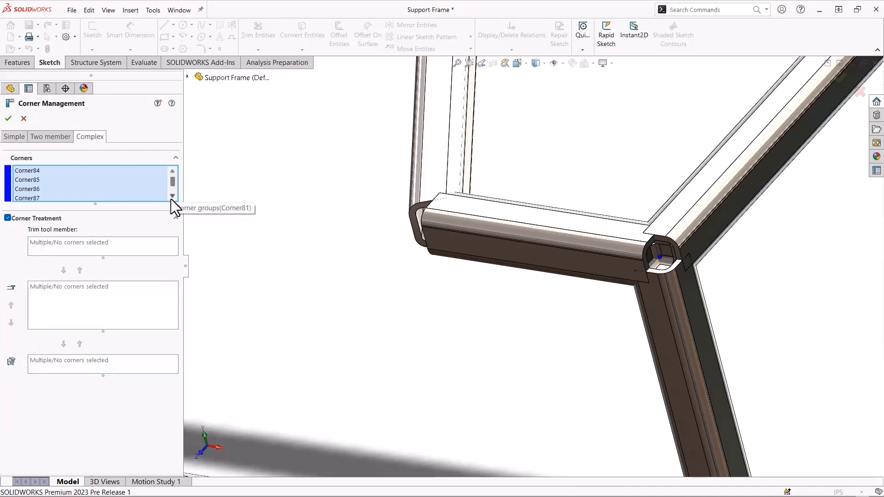
{"action": "left_click", "coordinate": [170, 199]}
{"action": "left_click", "coordinate": [171, 199]}
{"action": "left_click", "coordinate": [173, 197]}
{"action": "left_click", "coordinate": [172, 197]}
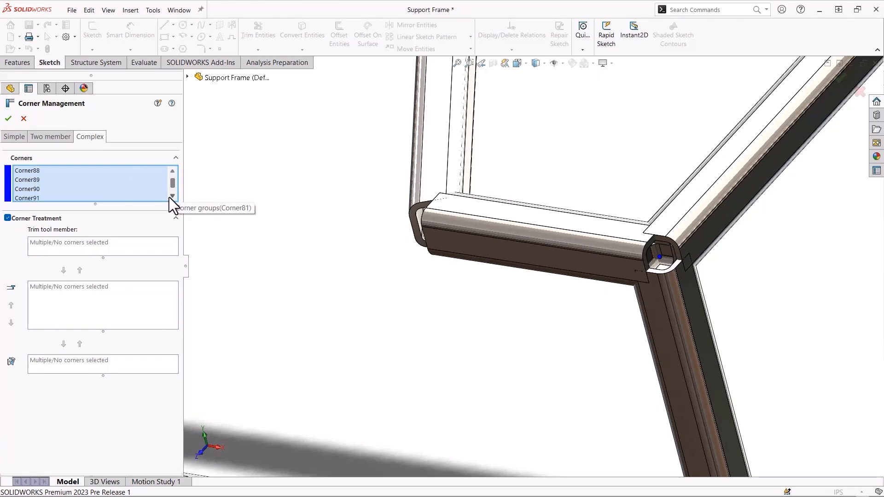
{"action": "left_click", "coordinate": [30, 197]}
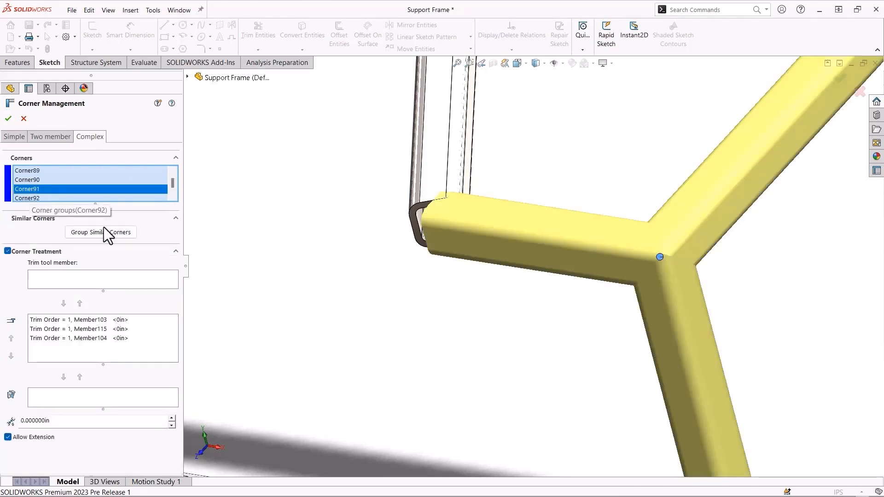
{"action": "left_click", "coordinate": [115, 232]}
Set the trim order of the vertical leg, Member115, to 2 for Corner Group1.
{"action": "key", "text": "f"}
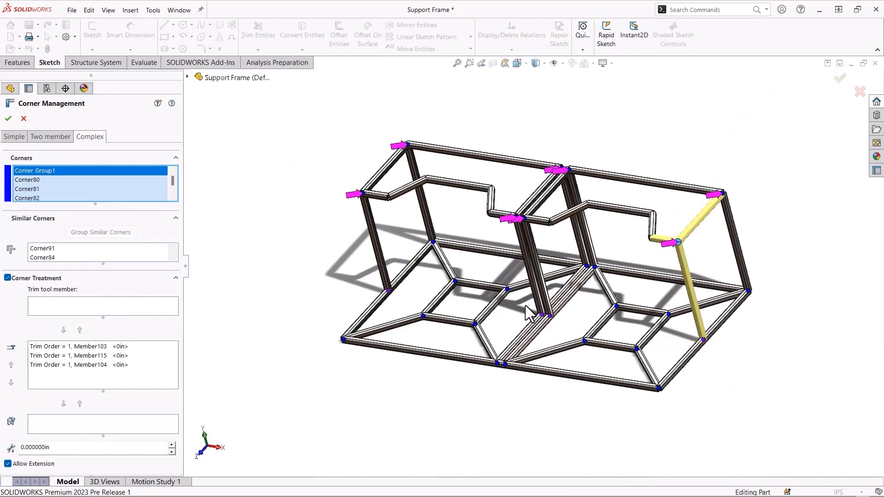
{"action": "middle_click_drag", "start_coordinate": [509, 308], "coordinate": [516, 310]}
{"action": "left_click", "coordinate": [116, 348]}
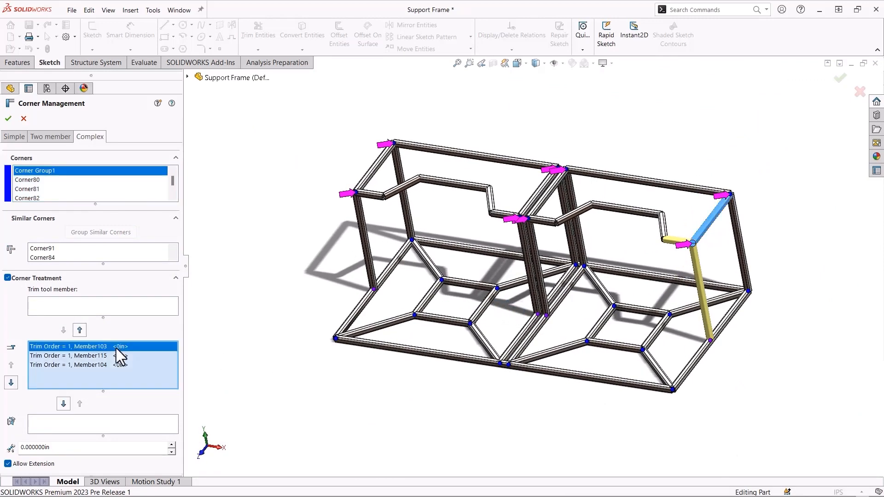
{"action": "left_click", "coordinate": [110, 357]}
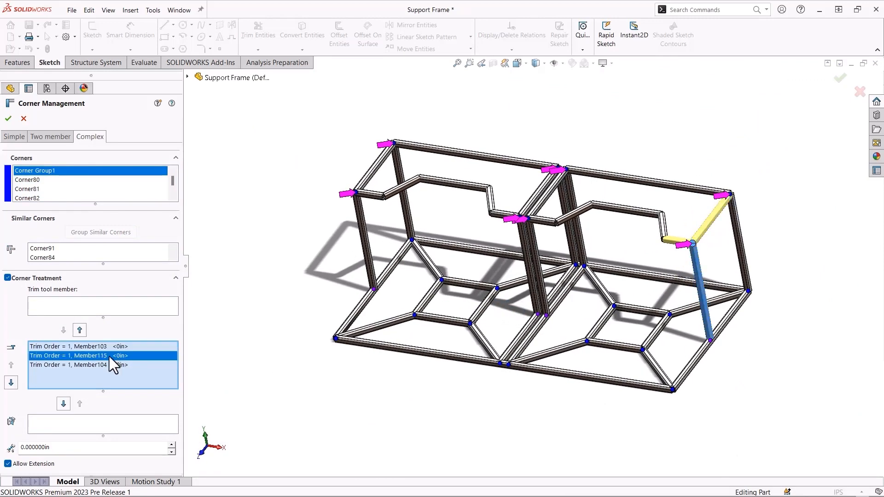
{"action": "left_click", "coordinate": [11, 382]}
{"action": "left_click", "coordinate": [481, 63]}
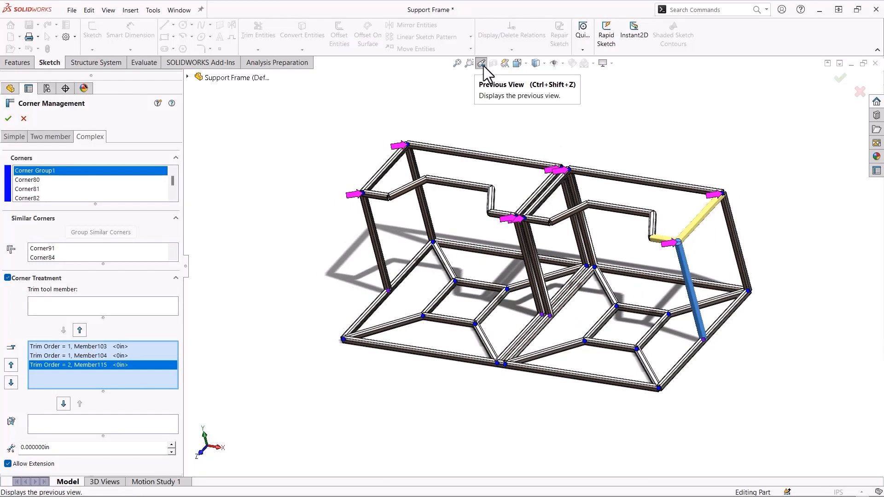
Inspect the trimmed corner at the leg and accept the Corner Management9 edits.
{"action": "left_click", "coordinate": [482, 63]}
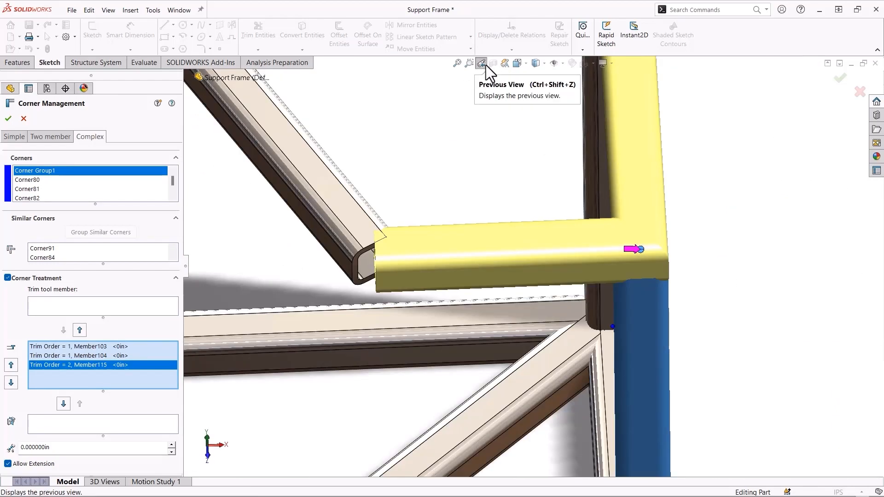
{"action": "middle_click_drag", "start_coordinate": [570, 159], "coordinate": [553, 175]}
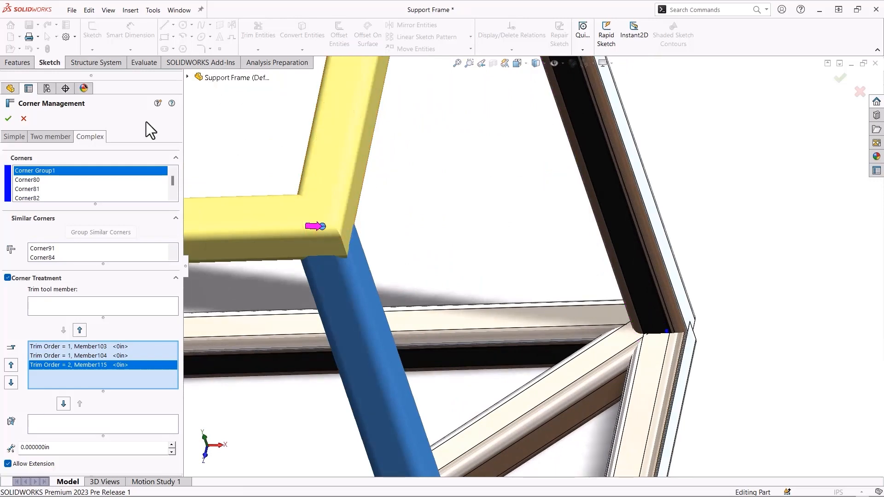
{"action": "left_click", "coordinate": [9, 119]}
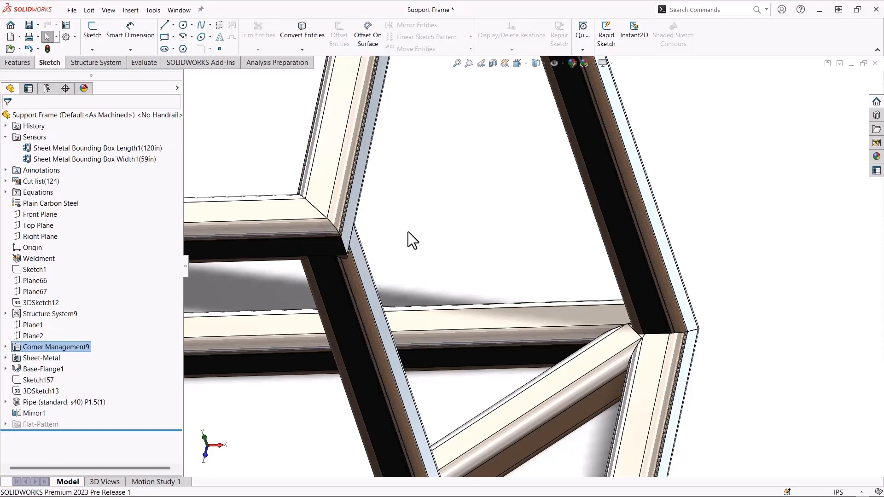
Set up a connection element from the Sample standard with type Gusset Plate and size 85.
{"action": "scroll", "coordinate": [408, 231], "scroll_direction": "up", "scroll_amount": 5}
{"action": "middle_click_drag", "start_coordinate": [418, 233], "coordinate": [501, 189]}
{"action": "scroll", "coordinate": [485, 289], "scroll_direction": "down", "scroll_amount": 5}
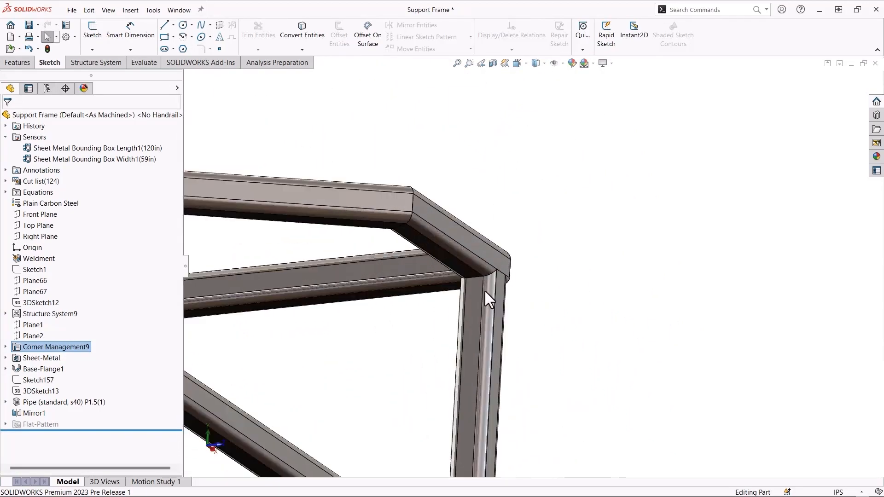
{"action": "scroll", "coordinate": [484, 289], "scroll_direction": "down", "scroll_amount": 3}
{"action": "left_click", "coordinate": [95, 63]}
{"action": "left_click", "coordinate": [263, 32]}
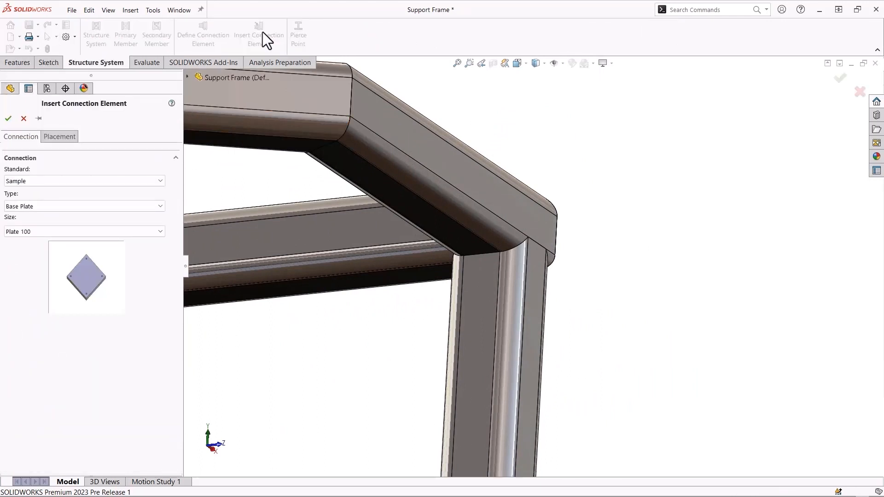
{"action": "left_click", "coordinate": [86, 206]}
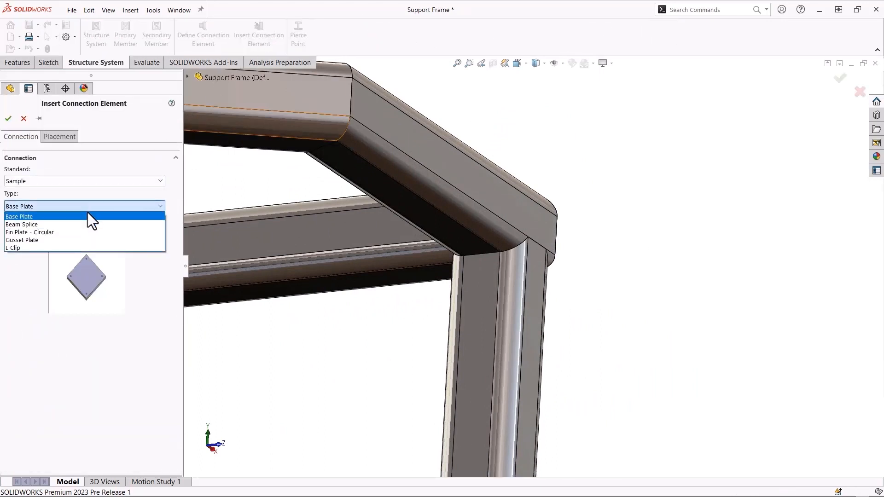
{"action": "left_click", "coordinate": [75, 240]}
{"action": "left_click", "coordinate": [81, 231]}
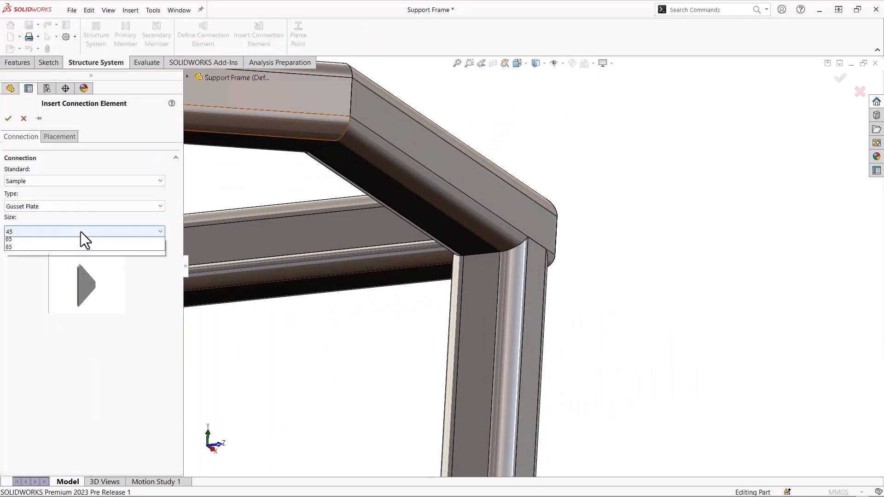
{"action": "left_click", "coordinate": [67, 254]}
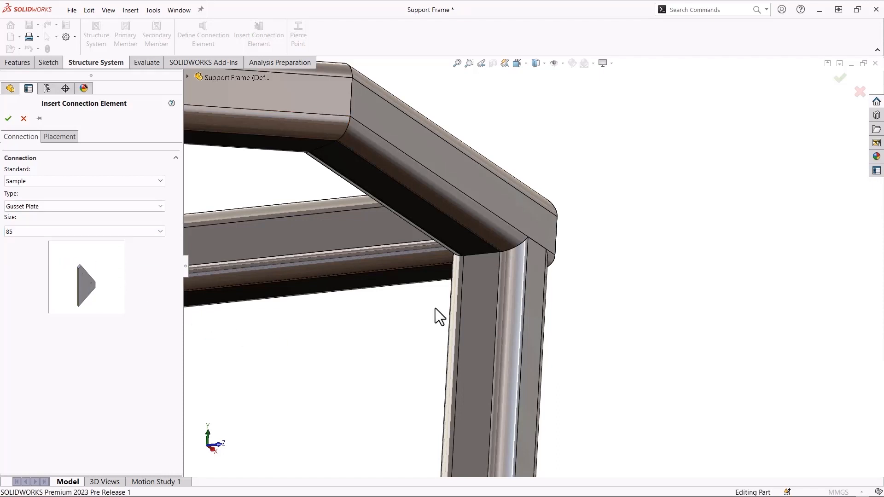
Place the gusset plate at the corner, referencing the top member's underside and the faces of vertical leg Member115.
{"action": "left_click", "coordinate": [58, 136]}
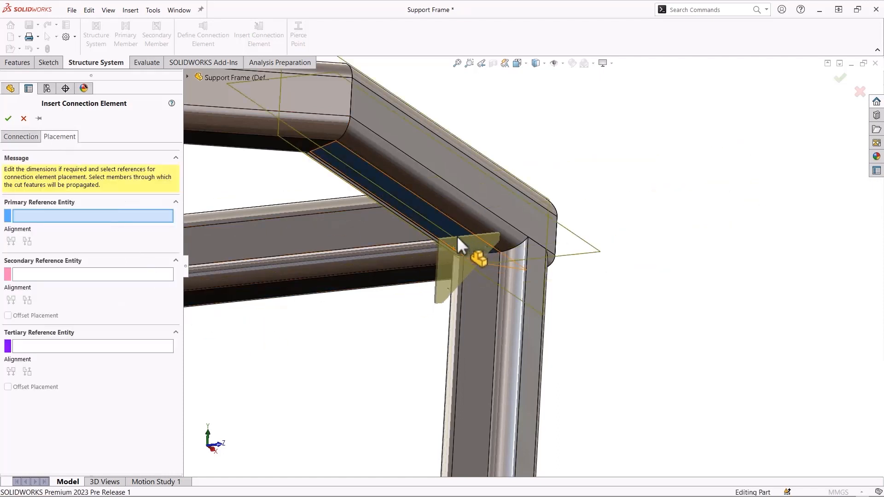
{"action": "left_click", "coordinate": [457, 237]}
{"action": "left_click", "coordinate": [476, 307]}
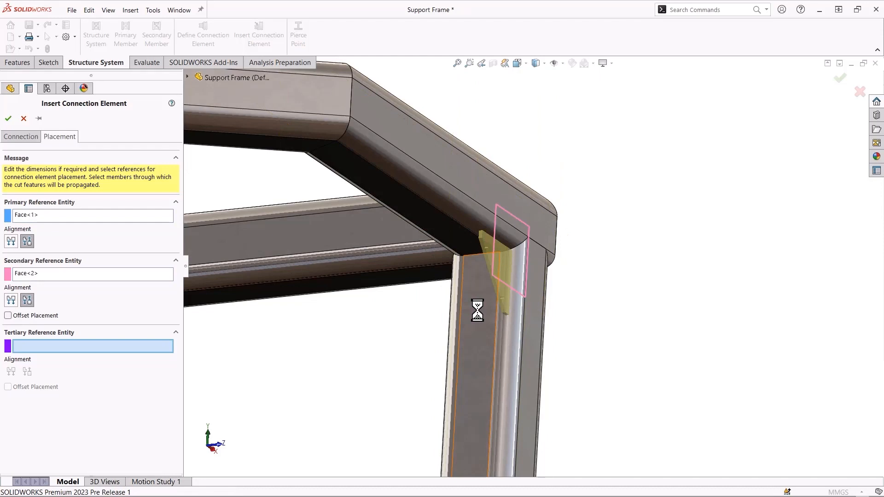
{"action": "middle_click_drag", "start_coordinate": [478, 311], "coordinate": [470, 350]}
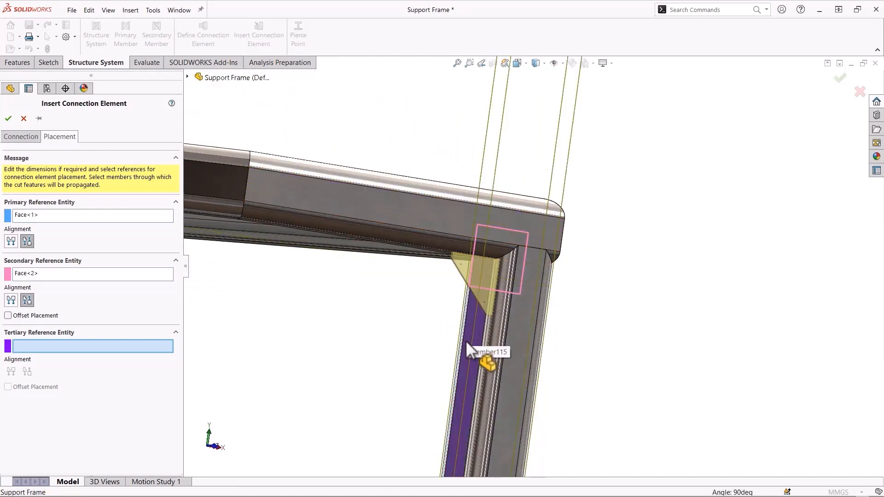
{"action": "left_click", "coordinate": [462, 341]}
{"action": "left_click", "coordinate": [8, 118]}
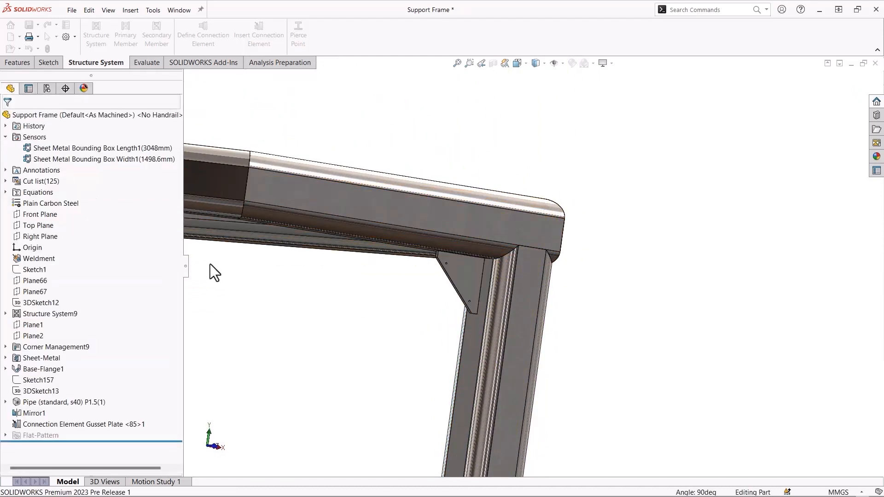
Pattern the gusset plate connection element to all similar corners of the frame.
{"action": "scroll", "coordinate": [349, 335], "scroll_direction": "down", "scroll_amount": 3}
{"action": "middle_click_drag", "start_coordinate": [349, 335], "coordinate": [406, 339]}
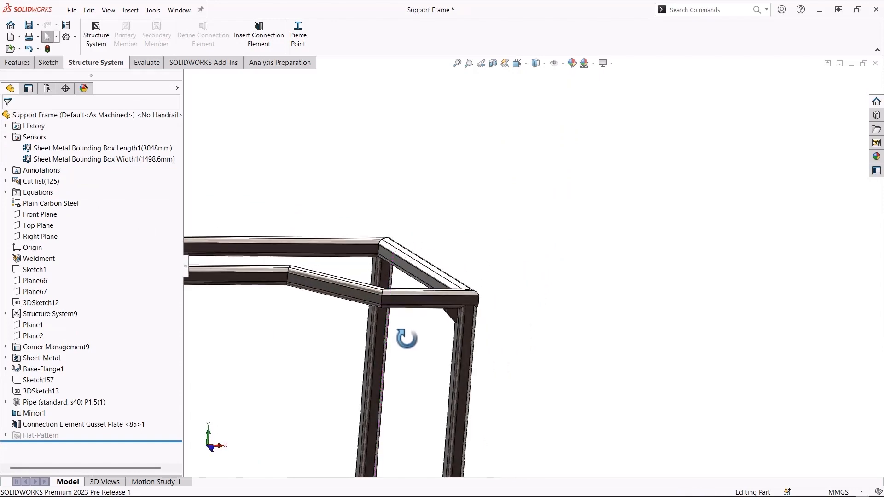
{"action": "key", "text": "s"}
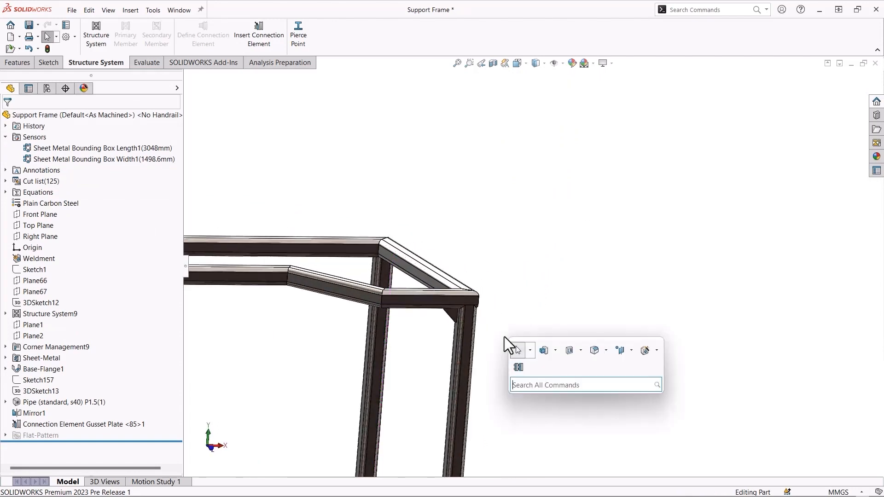
{"action": "left_click", "coordinate": [515, 366]}
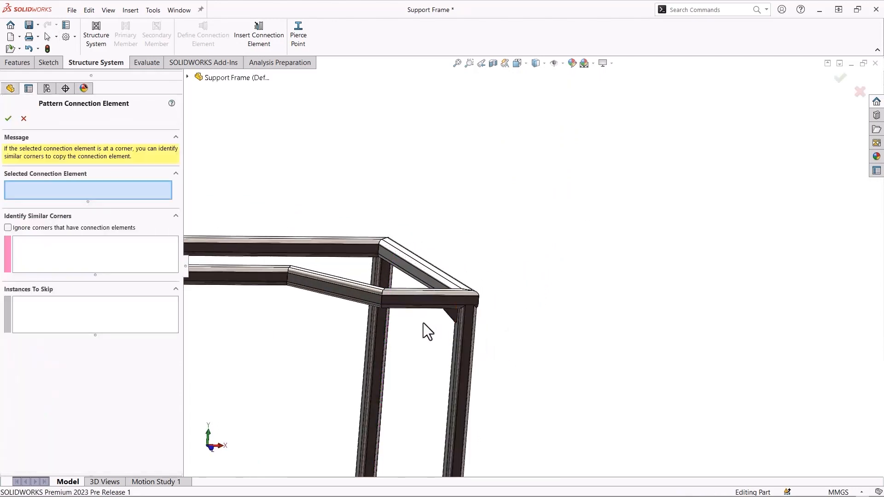
{"action": "left_click", "coordinate": [452, 314]}
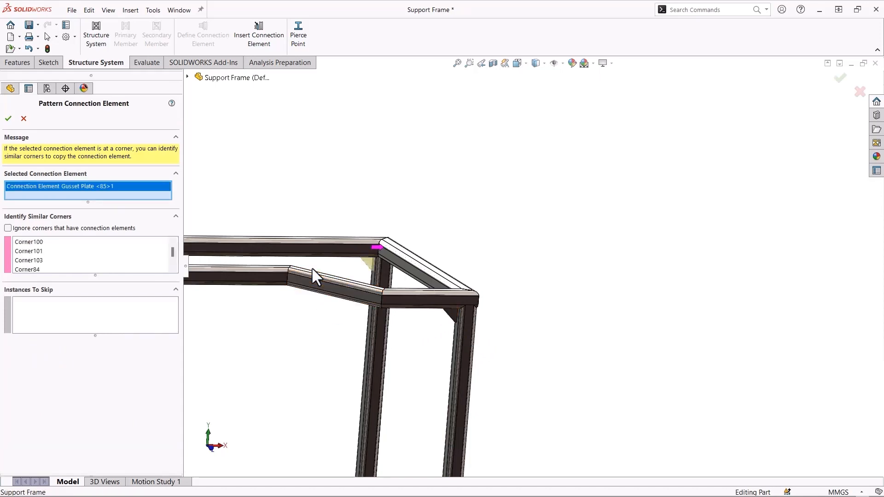
{"action": "scroll", "coordinate": [313, 271], "scroll_direction": "up", "scroll_amount": 7}
{"action": "middle_click_drag", "start_coordinate": [334, 304], "coordinate": [311, 309]}
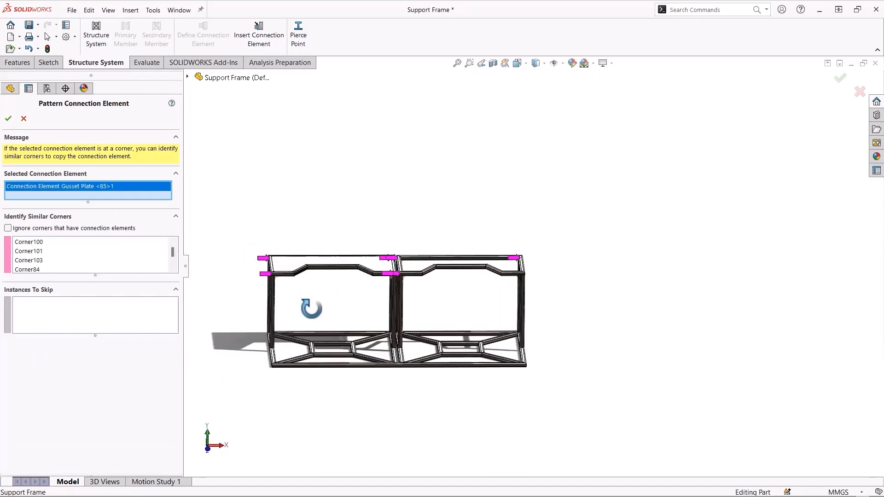
{"action": "left_click", "coordinate": [7, 119]}
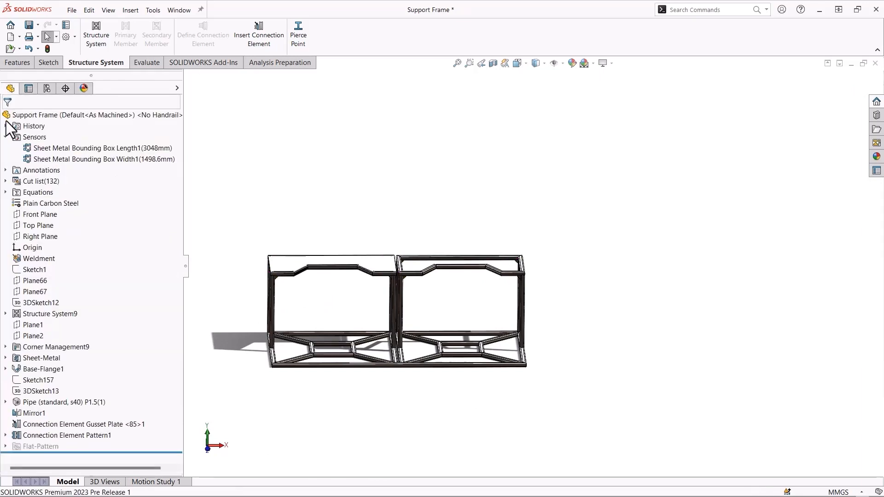
Inspect the patterned gussets, then show the frame in trimetric view with the Complete Model display state active.
{"action": "scroll", "coordinate": [396, 273], "scroll_direction": "down", "scroll_amount": 2}
{"action": "scroll", "coordinate": [492, 286], "scroll_direction": "down", "scroll_amount": 10}
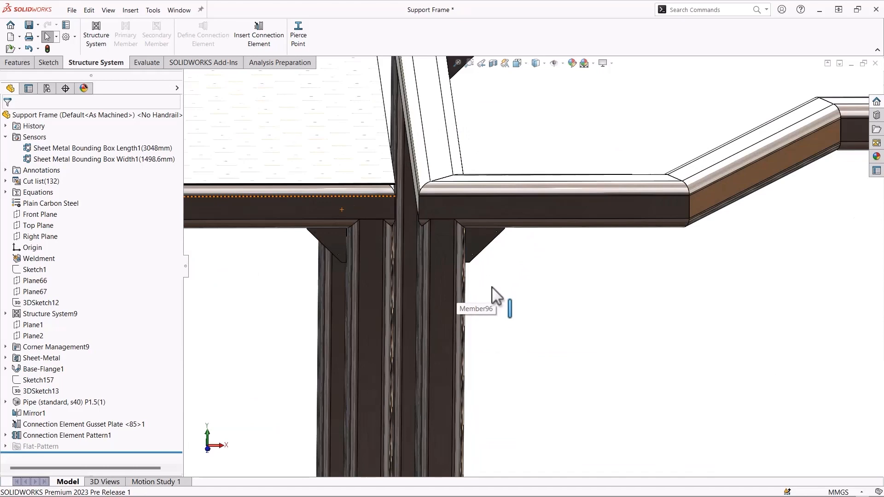
{"action": "key", "text": "ctrl+7"}
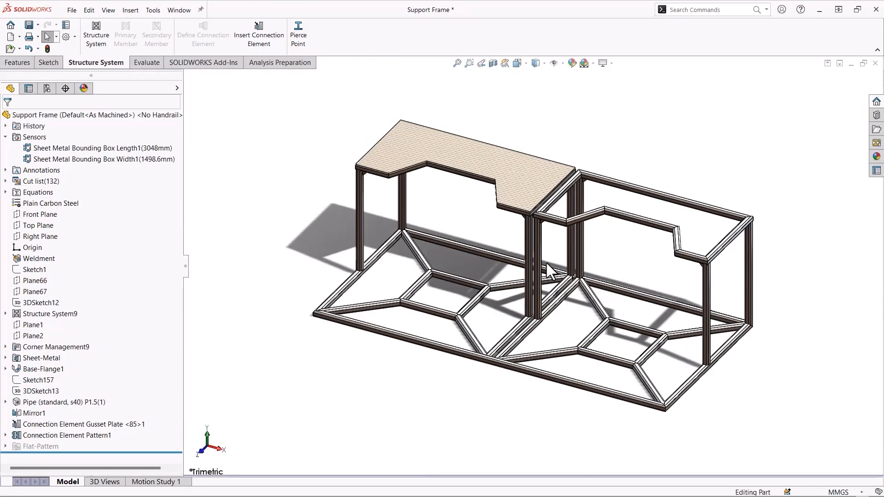
{"action": "left_click", "coordinate": [47, 89]}
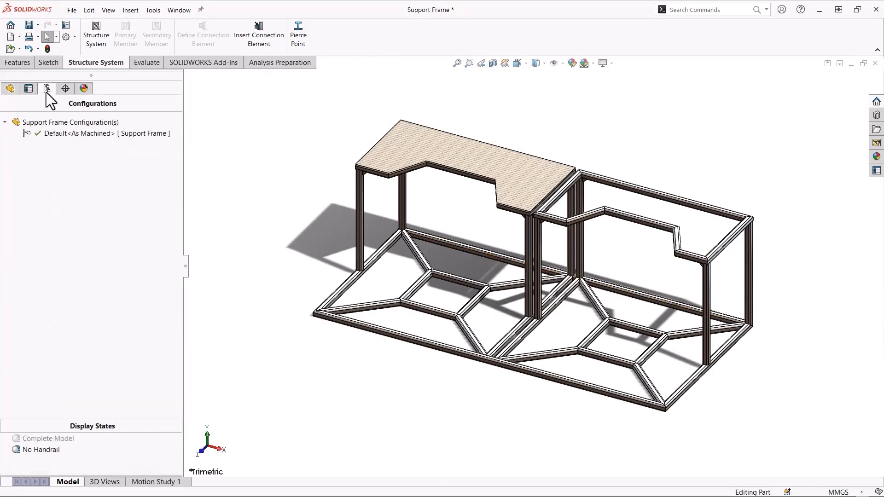
{"action": "double_click", "coordinate": [45, 439]}
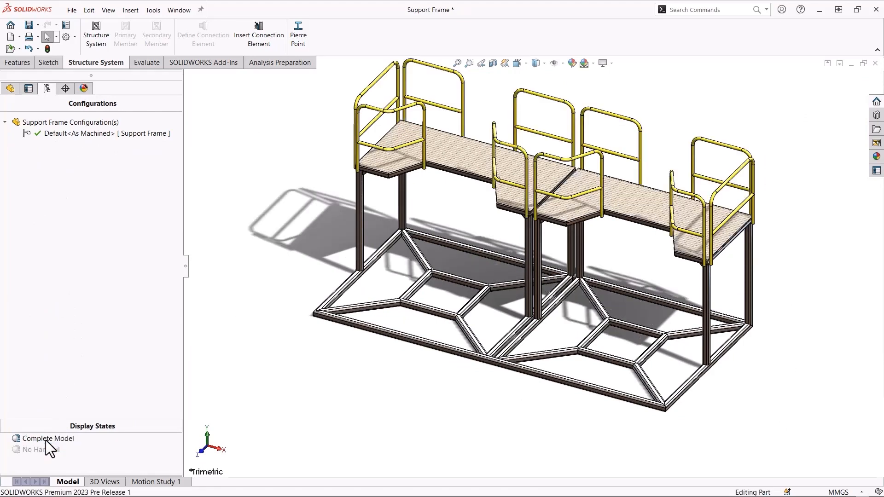